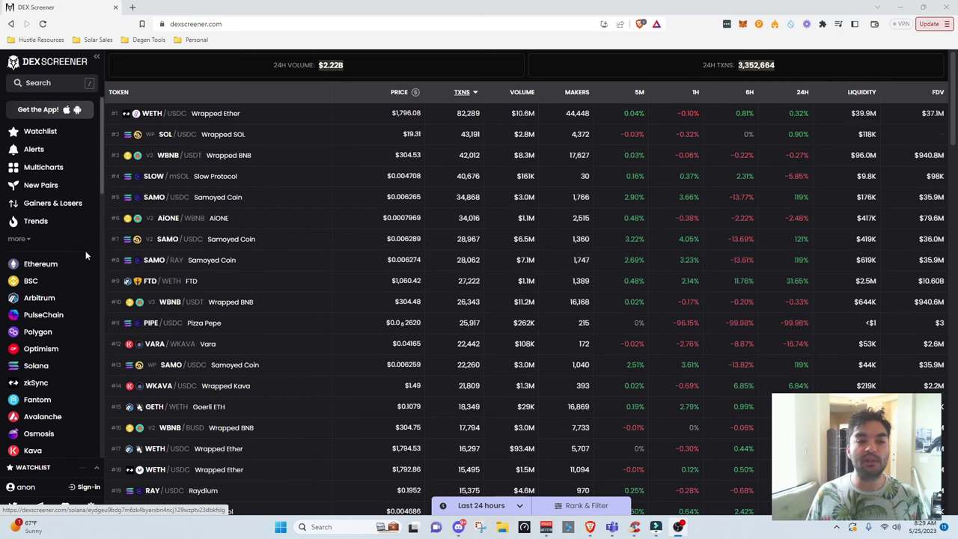
Step: Open New Pairs, glance at the Gainers & Losers ranking, then return to New Pairs
{"action": "left_click", "coordinate": [49, 191]}
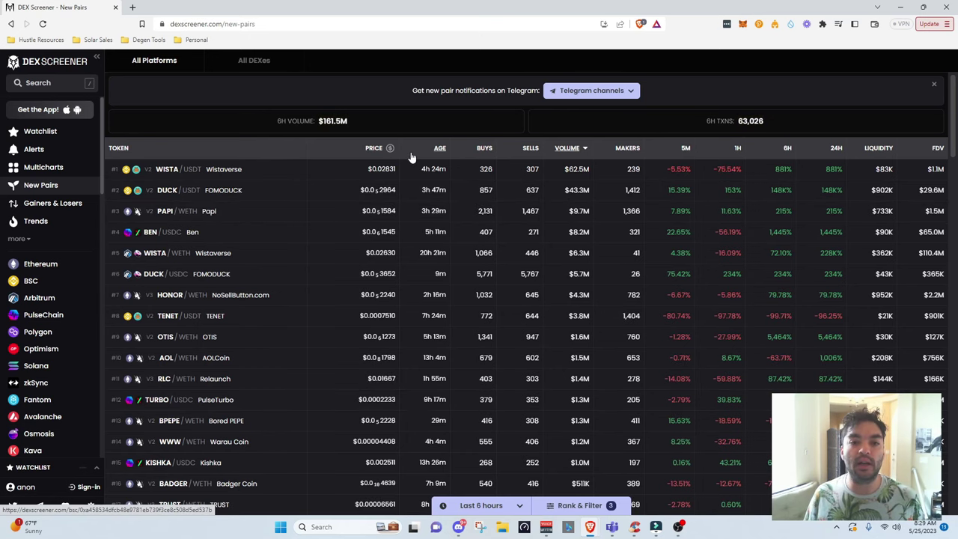
{"action": "left_click", "coordinate": [48, 207]}
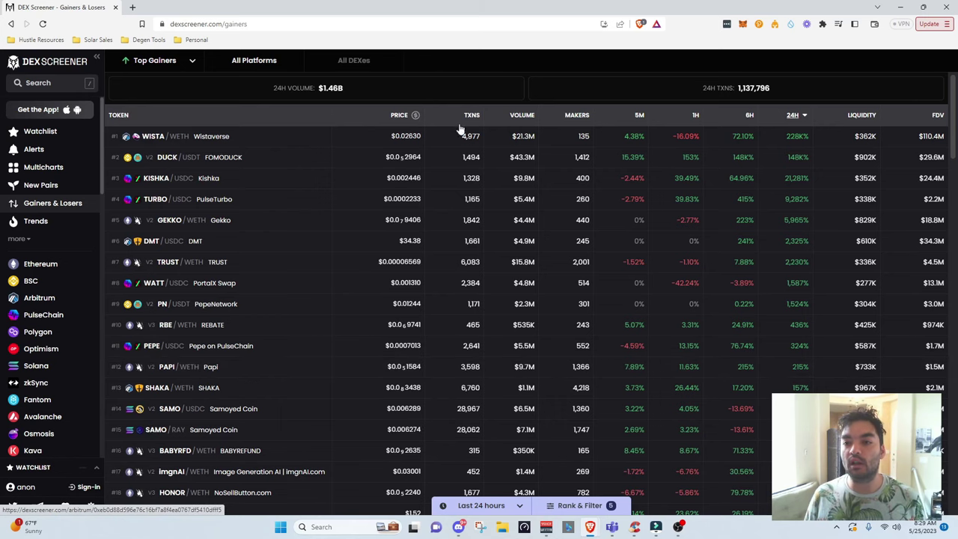
{"action": "left_click", "coordinate": [41, 185]}
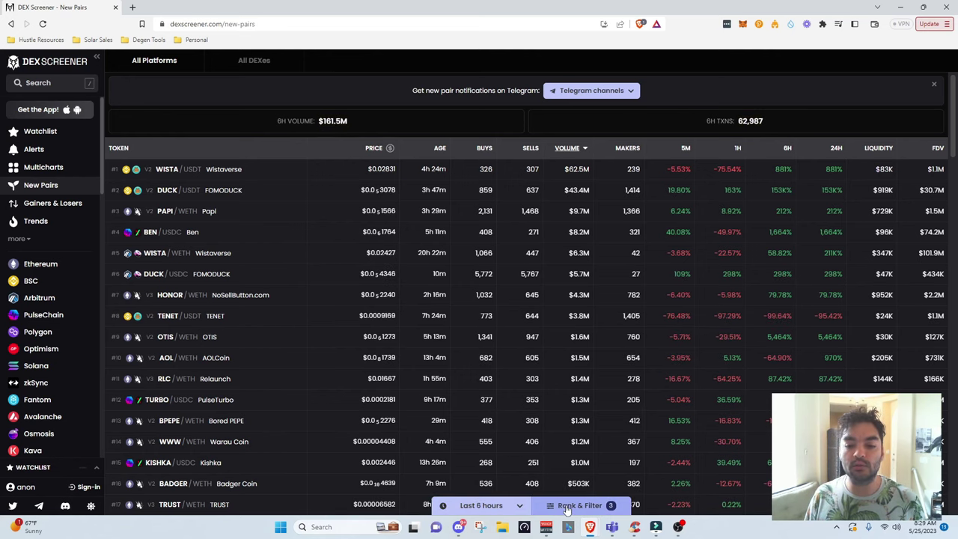
Step: Filter New Pairs to minimum liquidity $10,000 and maximum pair age of 24 hours
{"action": "left_click", "coordinate": [577, 506]}
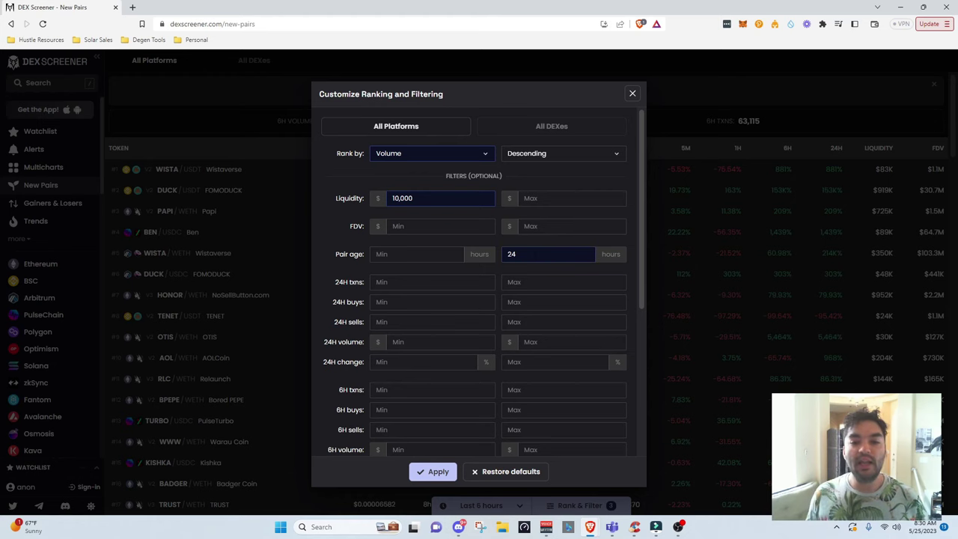
{"action": "scroll", "coordinate": [474, 299], "scroll_direction": "down", "scroll_amount": 3}
{"action": "scroll", "coordinate": [474, 299], "scroll_direction": "up", "scroll_amount": 3}
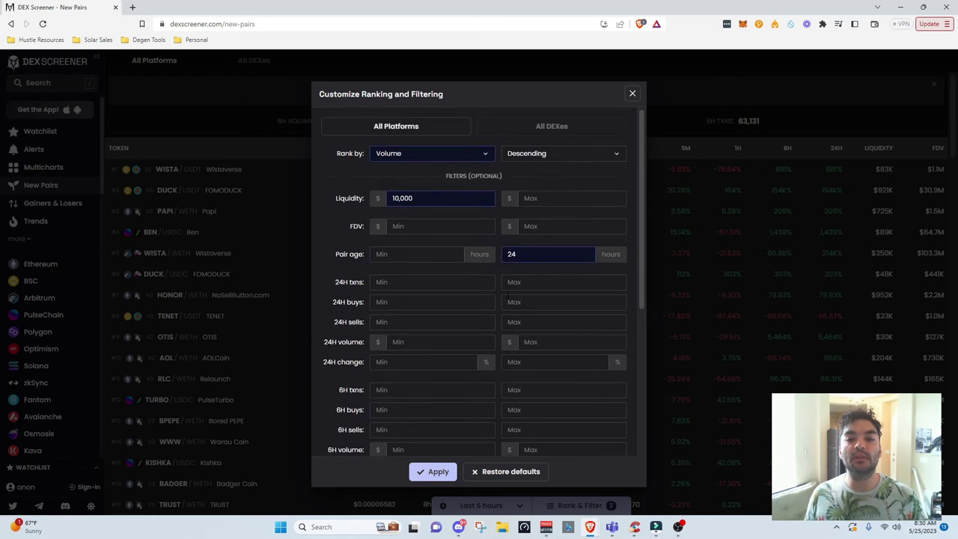
{"action": "left_click", "coordinate": [434, 472]}
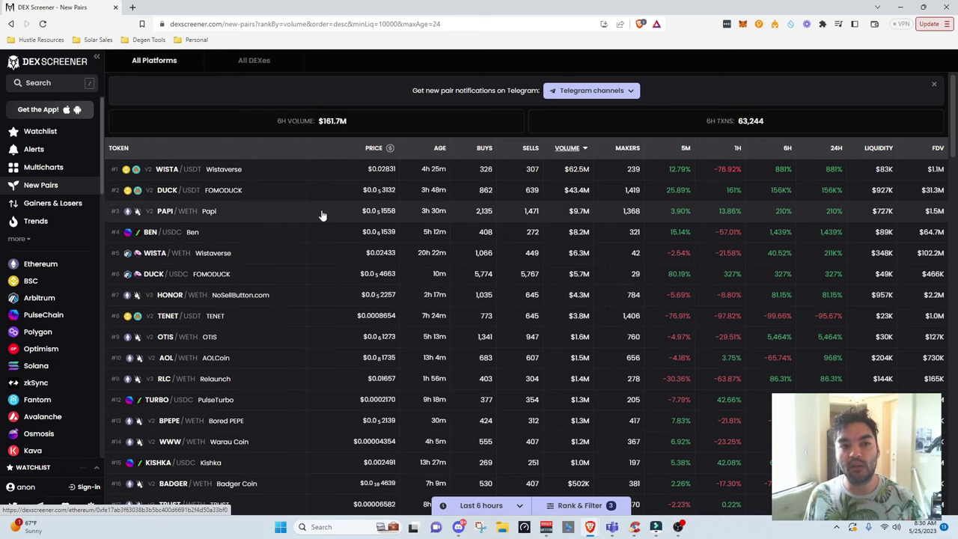
{"action": "left_click", "coordinate": [167, 67]}
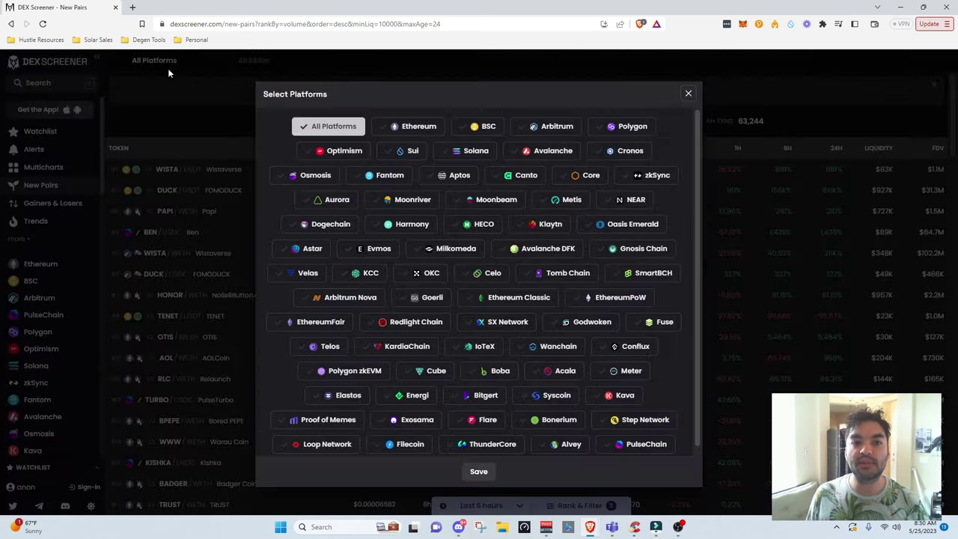
Step: Restrict the chain to Ethereum and the exchange to Uniswap, saving each choice
{"action": "left_click", "coordinate": [417, 127]}
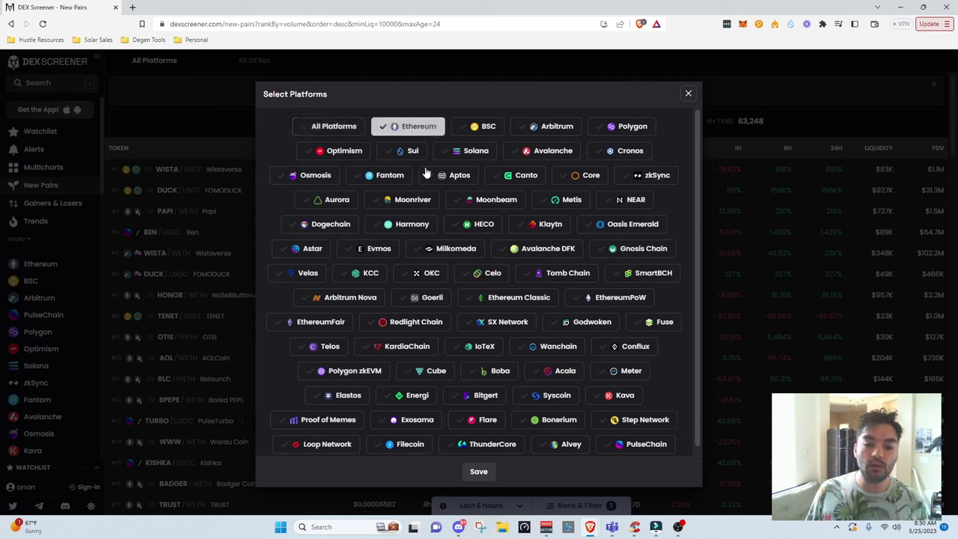
{"action": "left_click", "coordinate": [478, 472]}
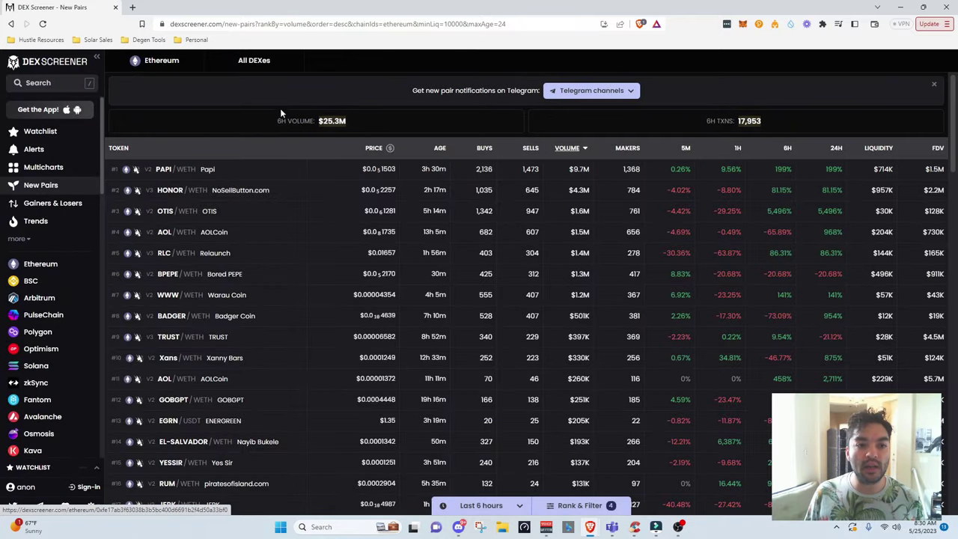
{"action": "left_click", "coordinate": [253, 62]}
{"action": "left_click", "coordinate": [395, 127]}
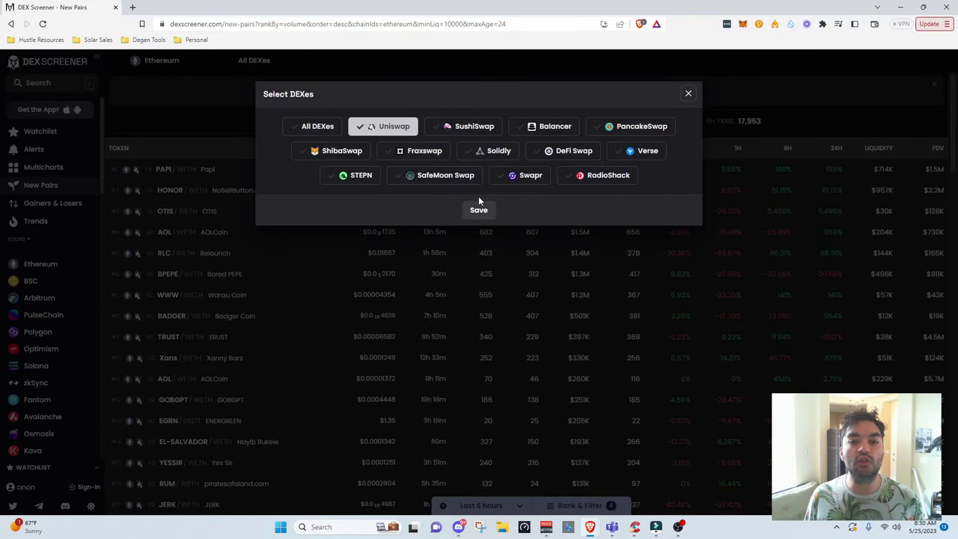
{"action": "left_click", "coordinate": [477, 210]}
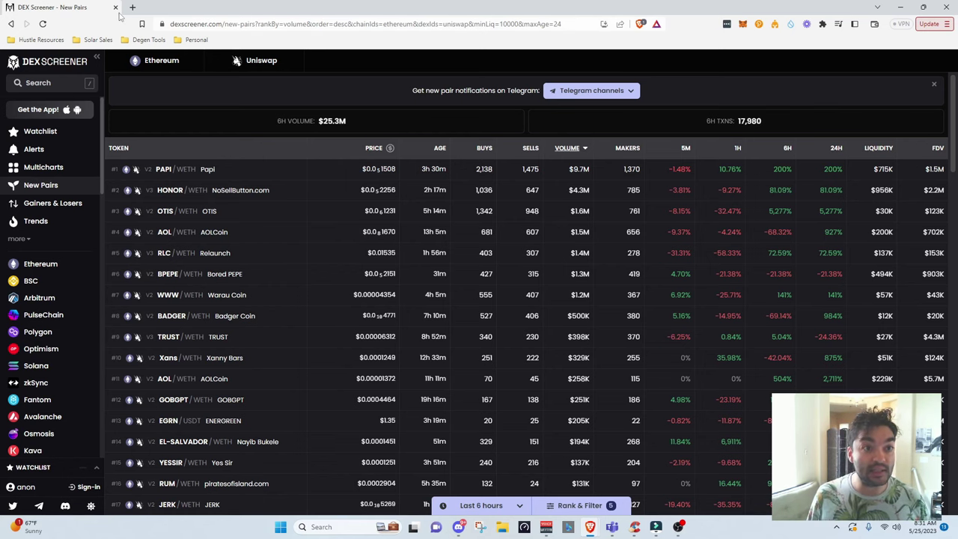
{"action": "left_click", "coordinate": [144, 42]}
Step: Load the saved '1hr Old - New Pairs' filter bookmark from the Degen Tools folder
{"action": "mouse_move", "coordinate": [213, 58]}
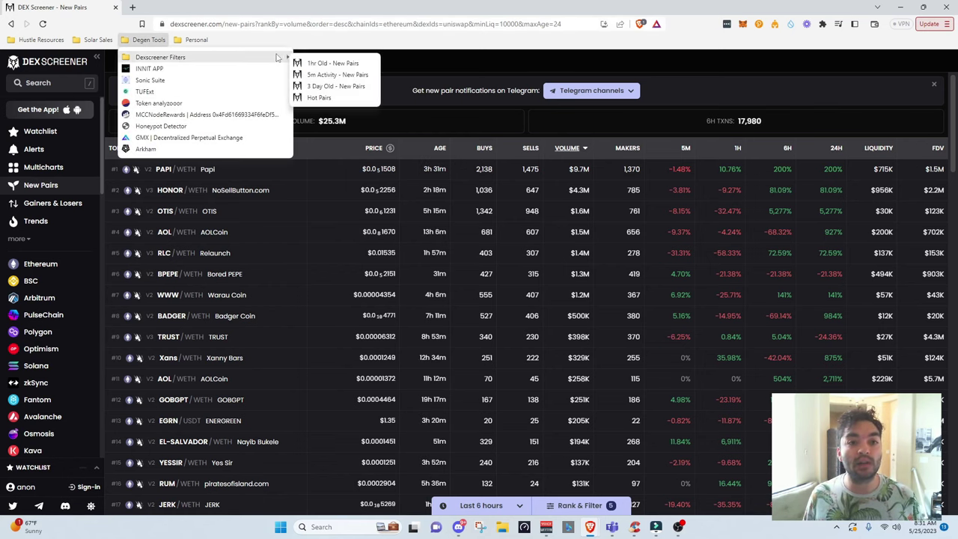
{"action": "left_click", "coordinate": [328, 64]}
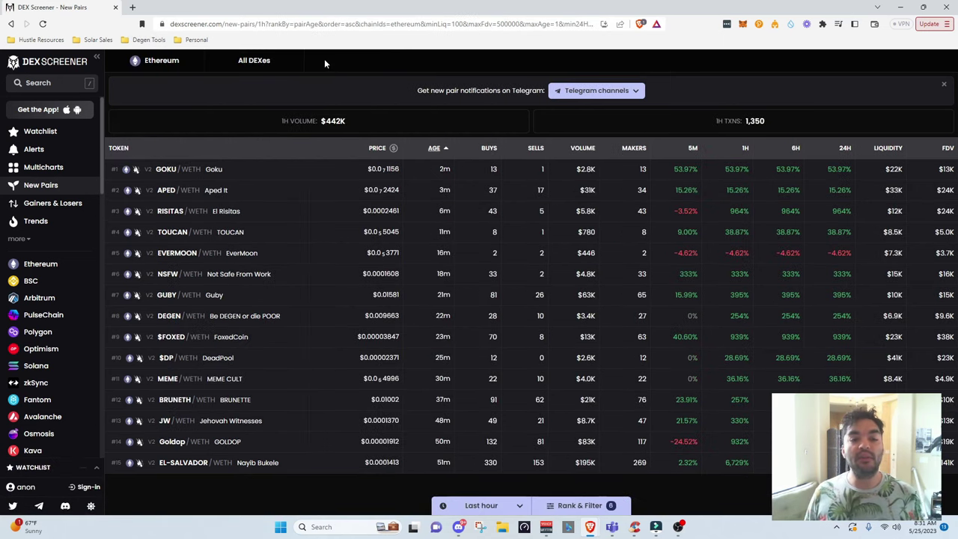
{"action": "left_click", "coordinate": [149, 40]}
{"action": "mouse_move", "coordinate": [258, 60]}
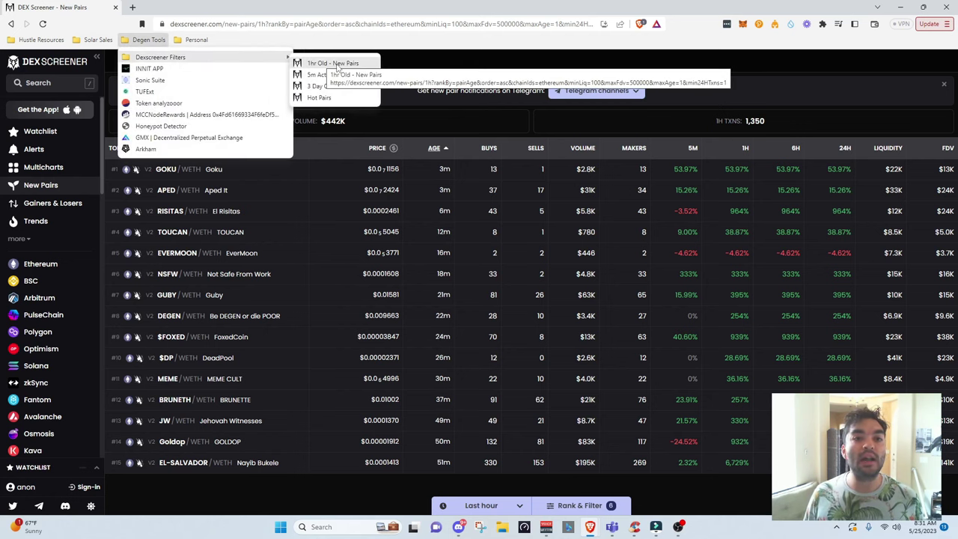
{"action": "key", "text": "Escape"}
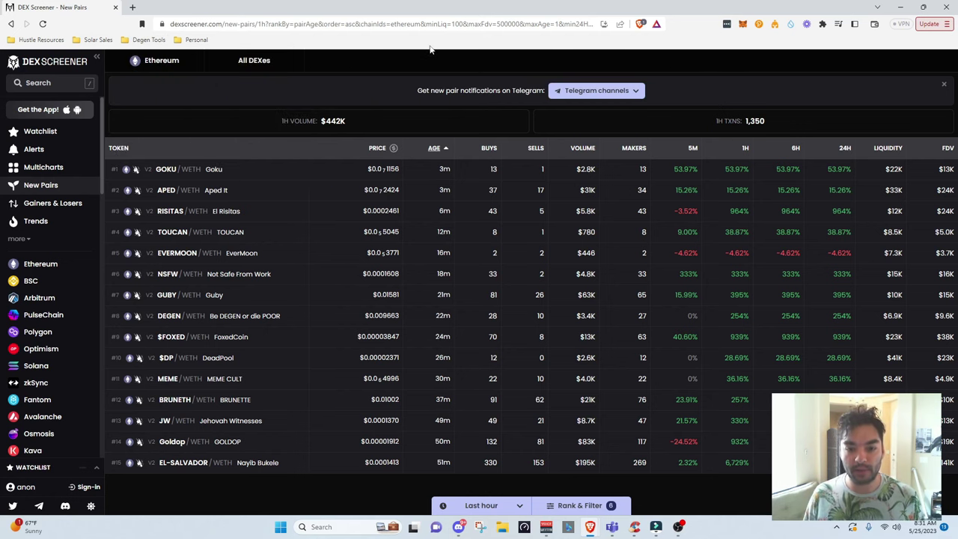
{"action": "left_click", "coordinate": [599, 506]}
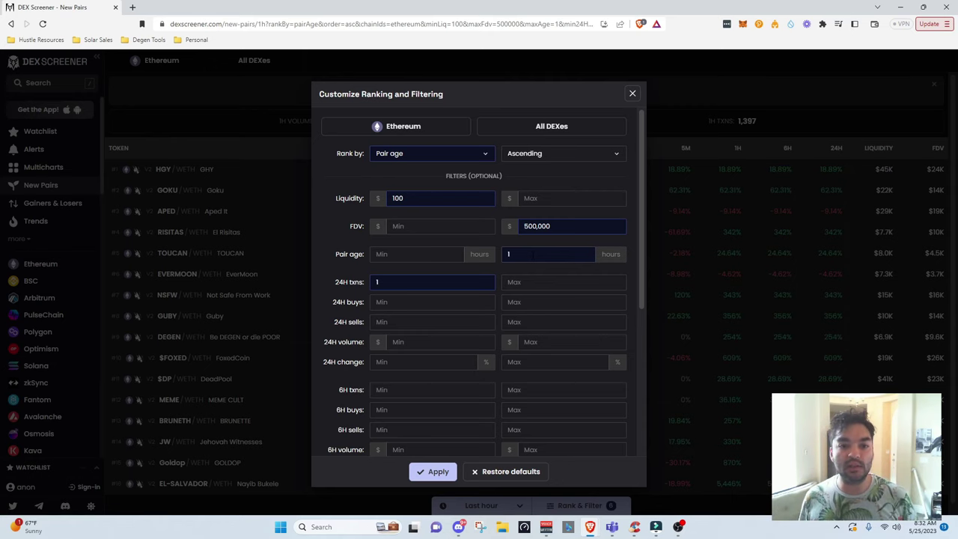
Step: Apply liquidity ≥$100, FDV ≤500,000, pair age ≤1 hour and 24H txns ≥1
{"action": "scroll", "coordinate": [464, 291], "scroll_direction": "down", "scroll_amount": 3}
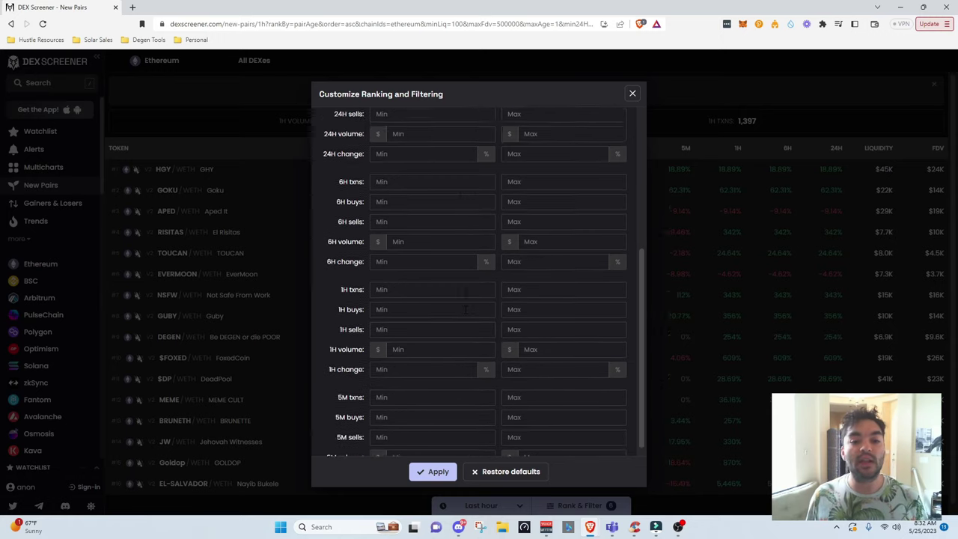
{"action": "scroll", "coordinate": [465, 292], "scroll_direction": "up", "scroll_amount": 3}
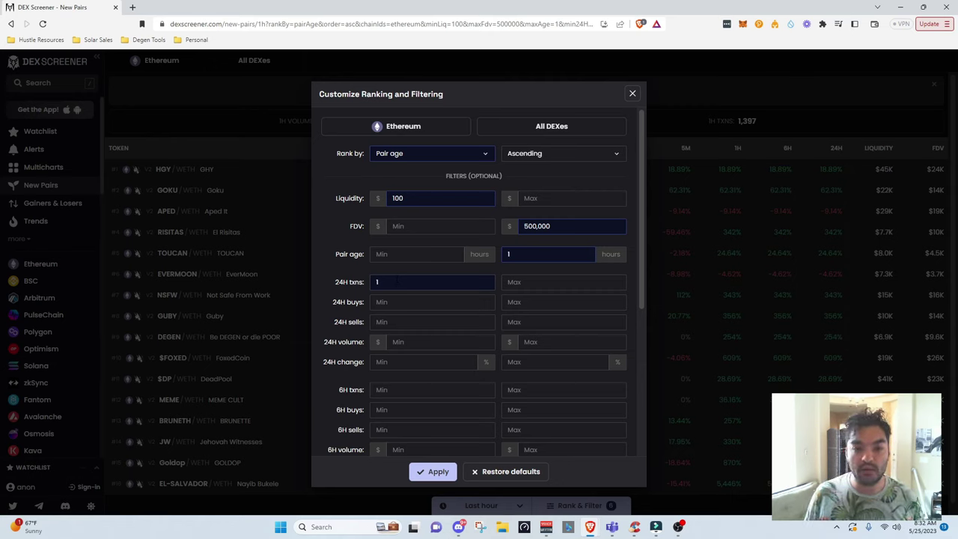
{"action": "left_click", "coordinate": [419, 301]}
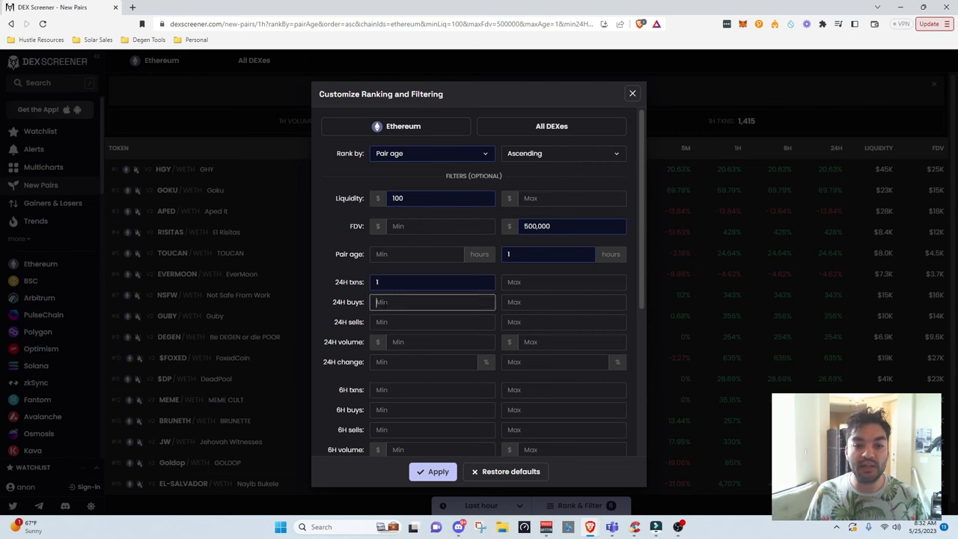
{"action": "left_click", "coordinate": [433, 471]}
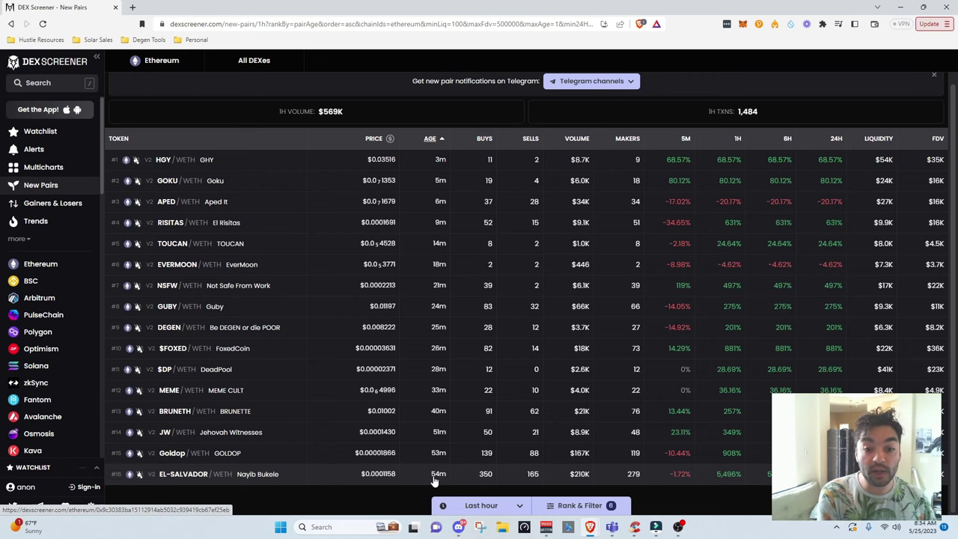
{"action": "left_click", "coordinate": [254, 474]}
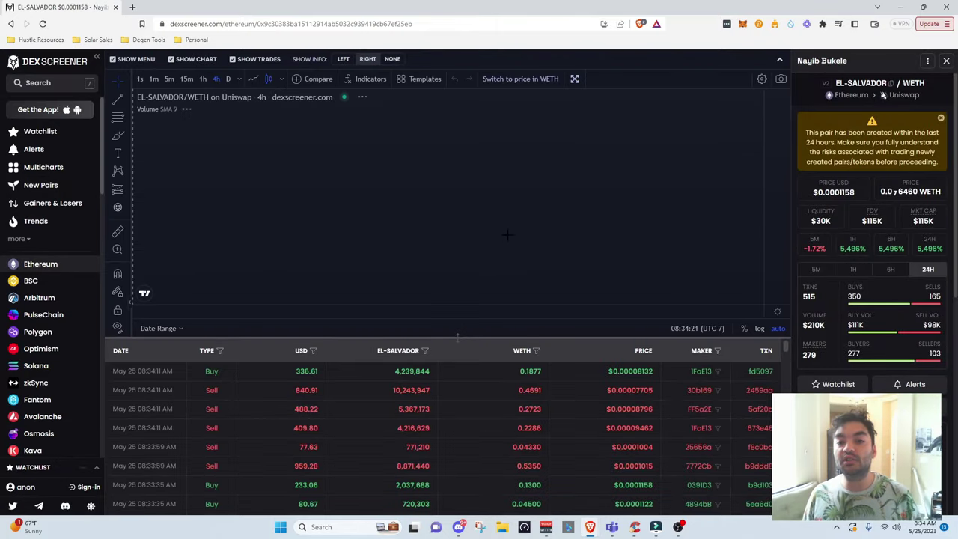
{"action": "left_click", "coordinate": [154, 79]}
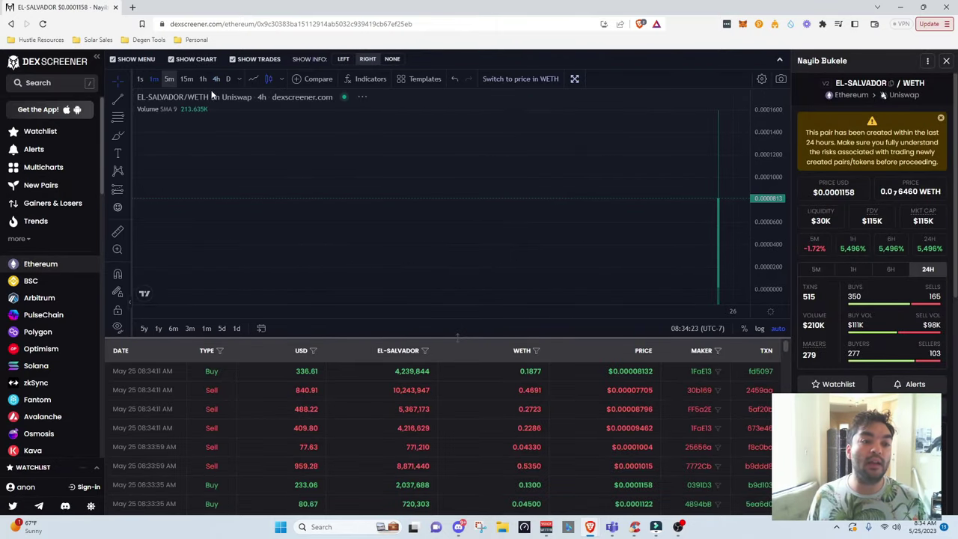
{"action": "scroll", "coordinate": [652, 234], "scroll_direction": "right", "scroll_amount": 3}
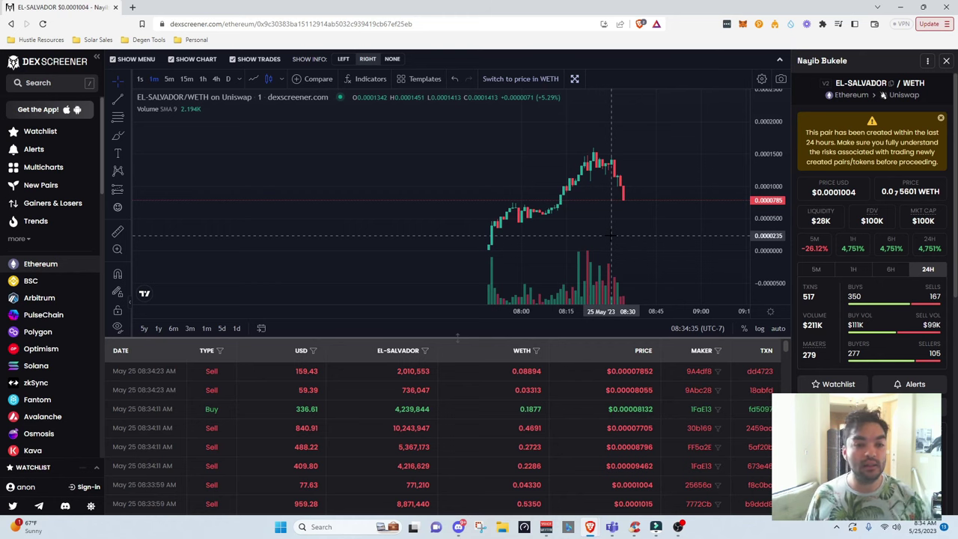
{"action": "left_click", "coordinate": [11, 23]}
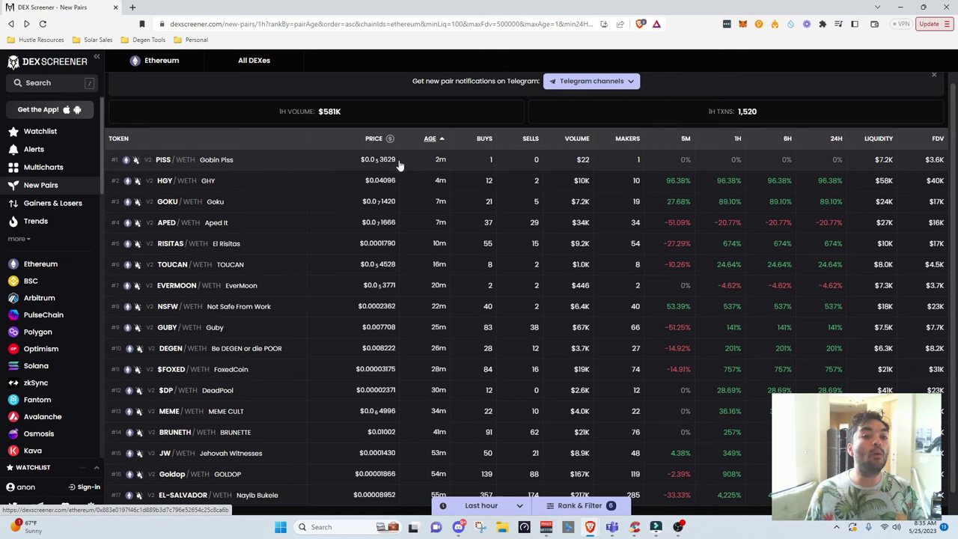
Step: Reopen Rank & Filter to review FDV ≤500,000, pair age ≤1 hour and 24H txns ≥1
{"action": "scroll", "coordinate": [431, 361], "scroll_direction": "down", "scroll_amount": 1}
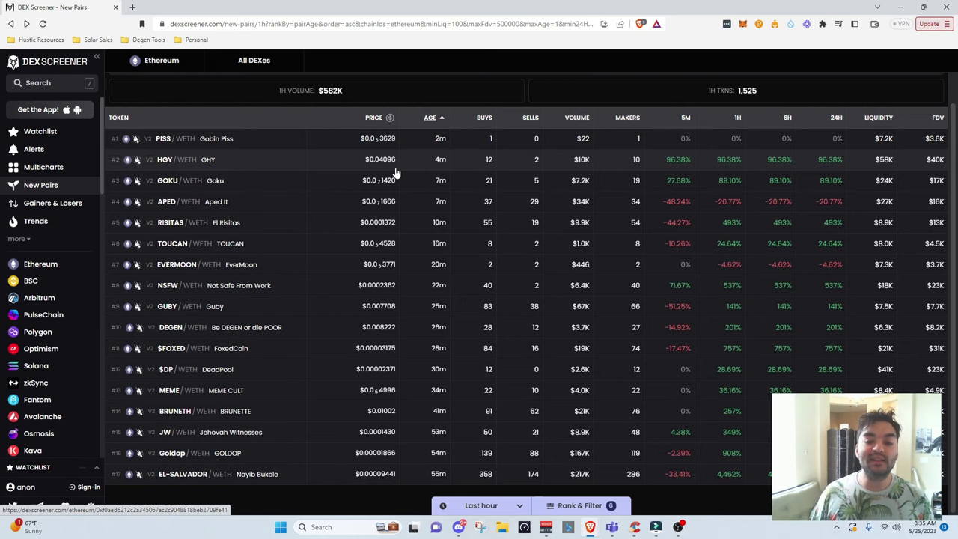
{"action": "scroll", "coordinate": [397, 173], "scroll_direction": "up", "scroll_amount": 1}
{"action": "scroll", "coordinate": [359, 284], "scroll_direction": "down", "scroll_amount": 1}
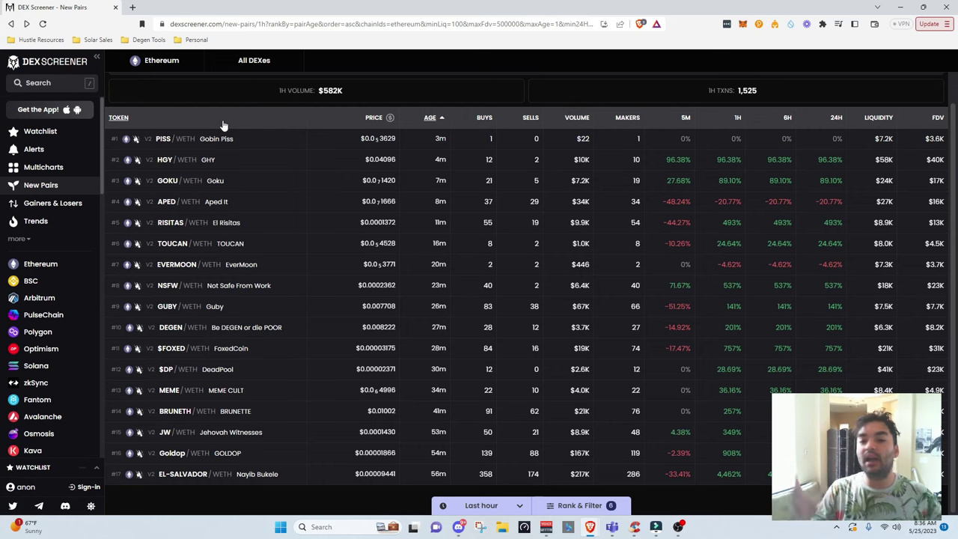
{"action": "left_click", "coordinate": [598, 511]}
{"action": "scroll", "coordinate": [505, 345], "scroll_direction": "down", "scroll_amount": 5}
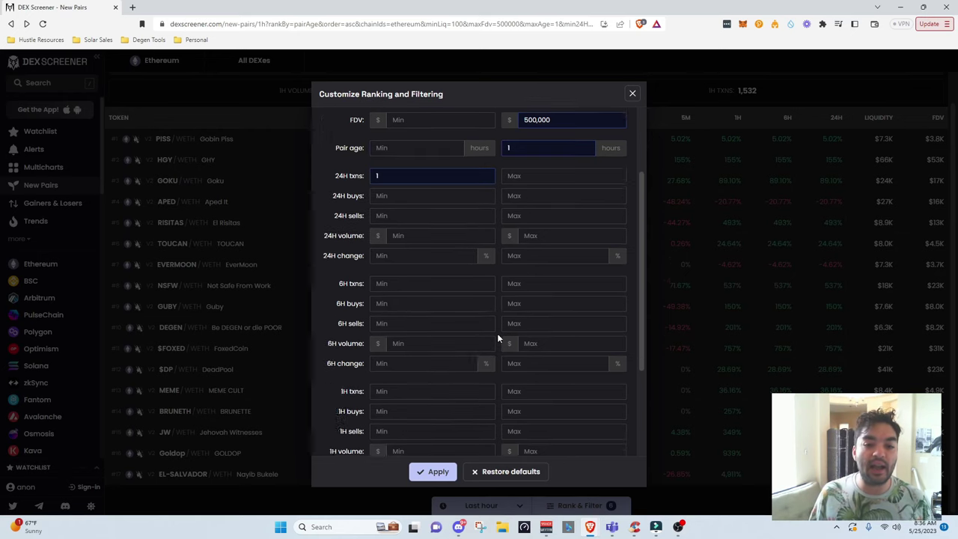